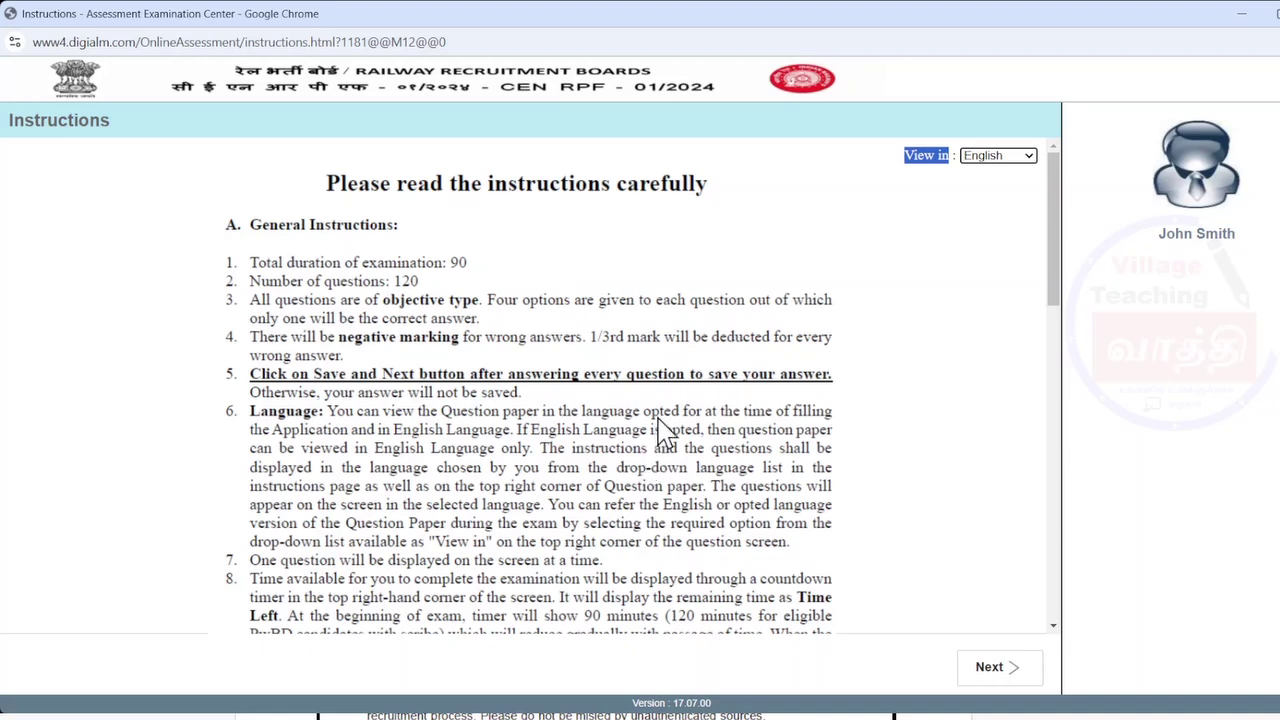
# Step: Review the general instructions, continue to the Other Important Instructions, and read them back up to the syllabus table
pyautogui.moveTo(1062, 405); pyautogui.dragTo(1062, 612)
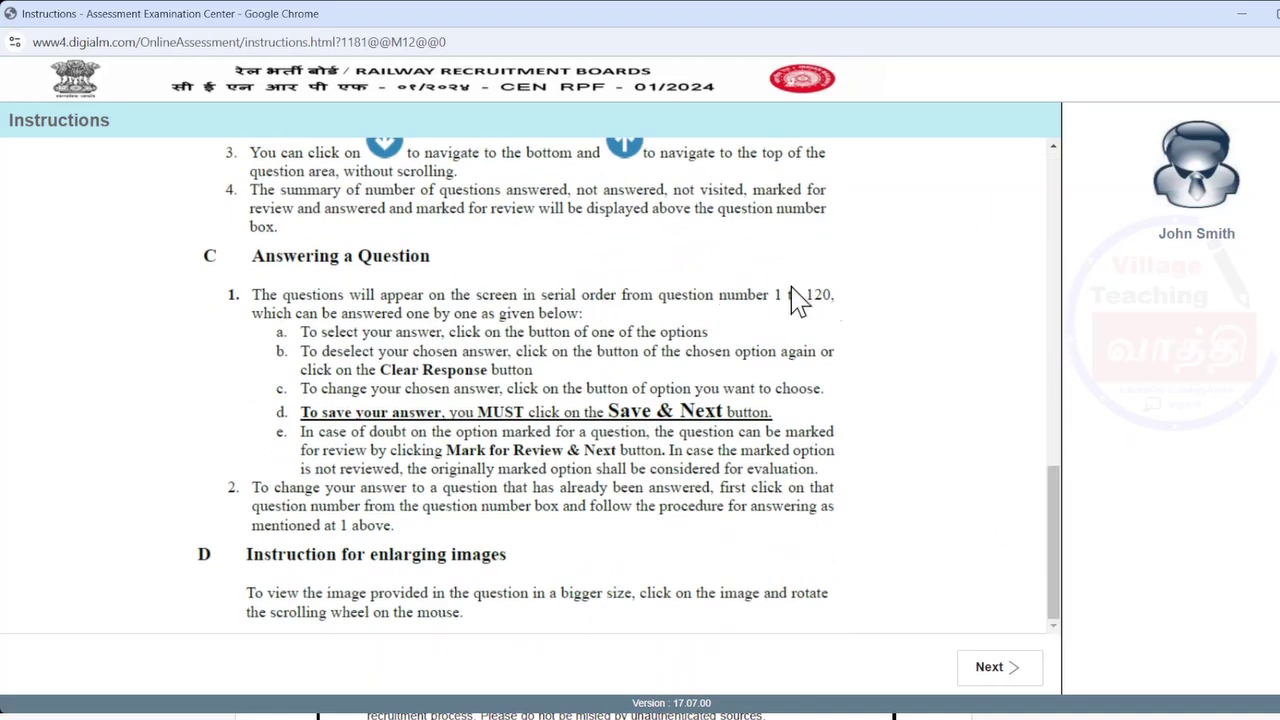
pyautogui.click(993, 670)
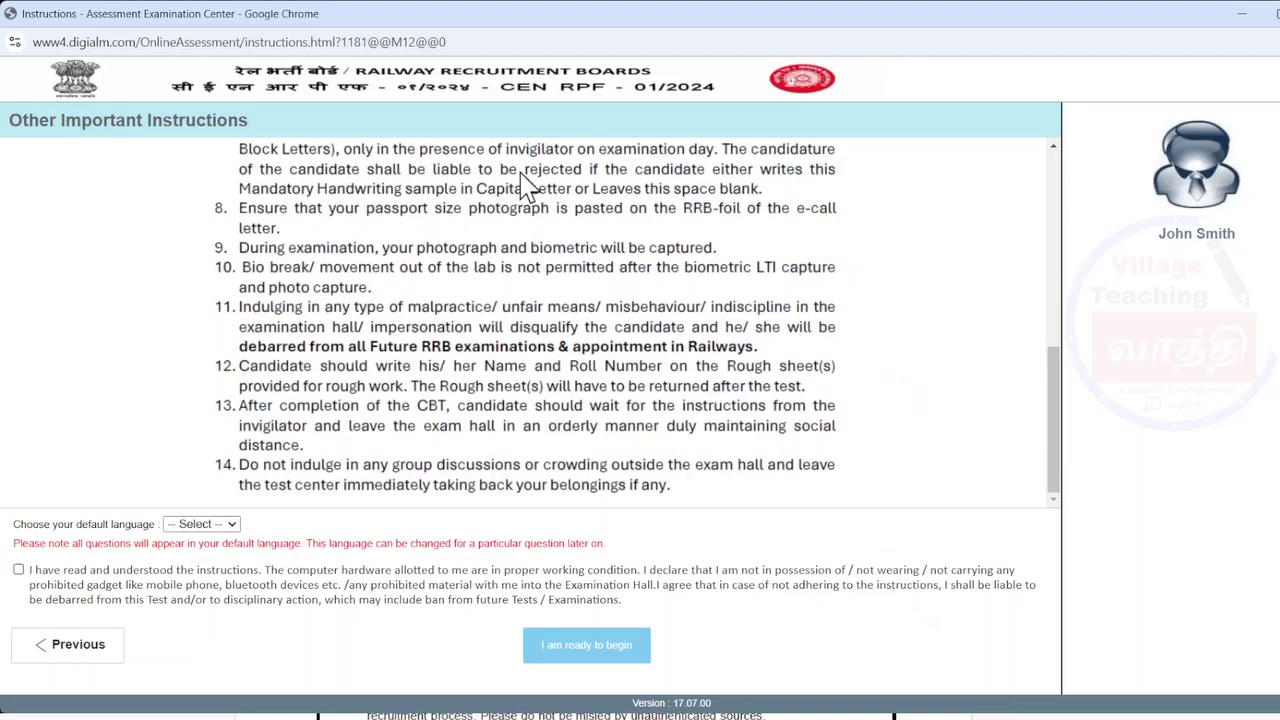
pyautogui.scroll(1, 845, 295)
pyautogui.scroll(3, 845, 295)
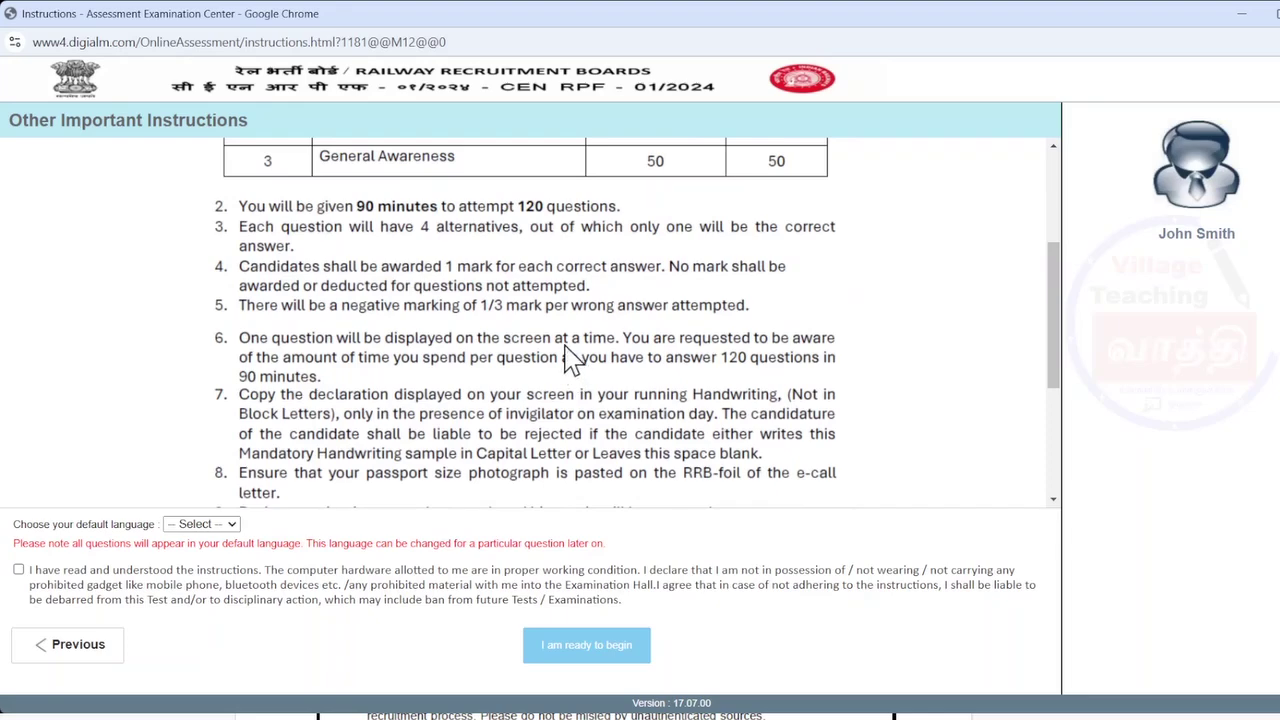
pyautogui.scroll(3, 643, 343)
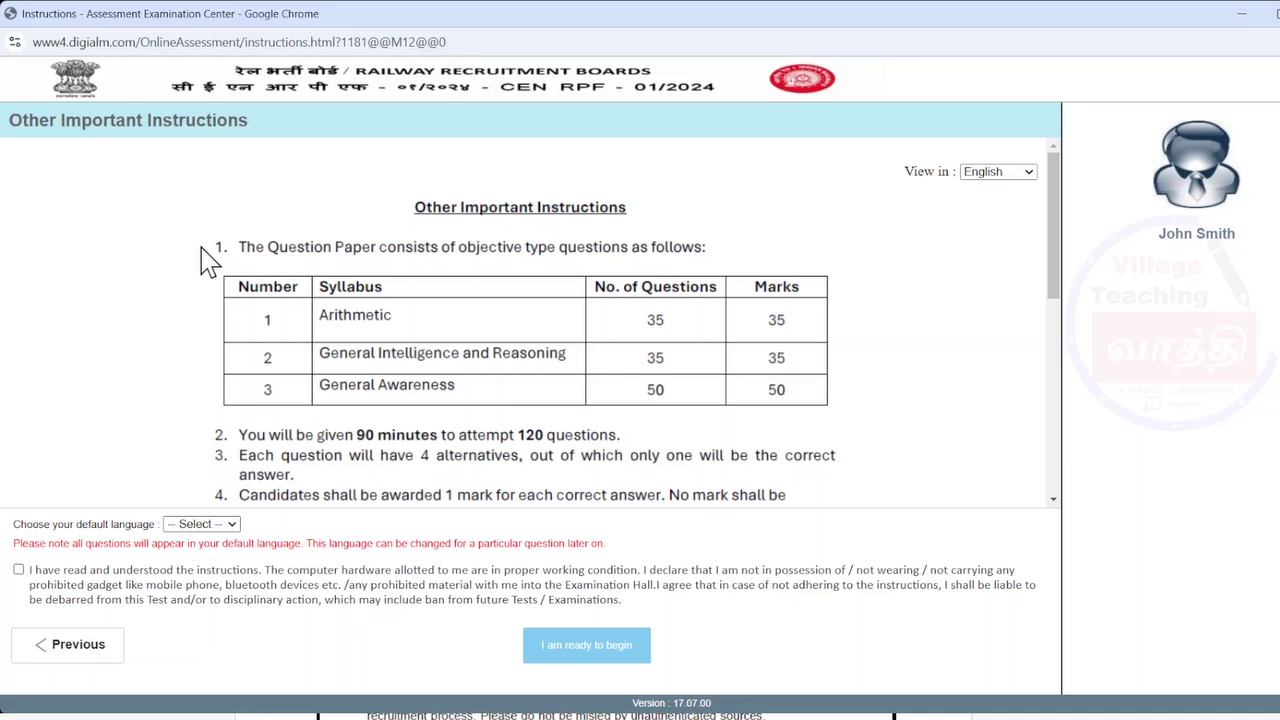
# Step: Set the default language to English, accept the declaration, and begin the exam
pyautogui.press('Down')
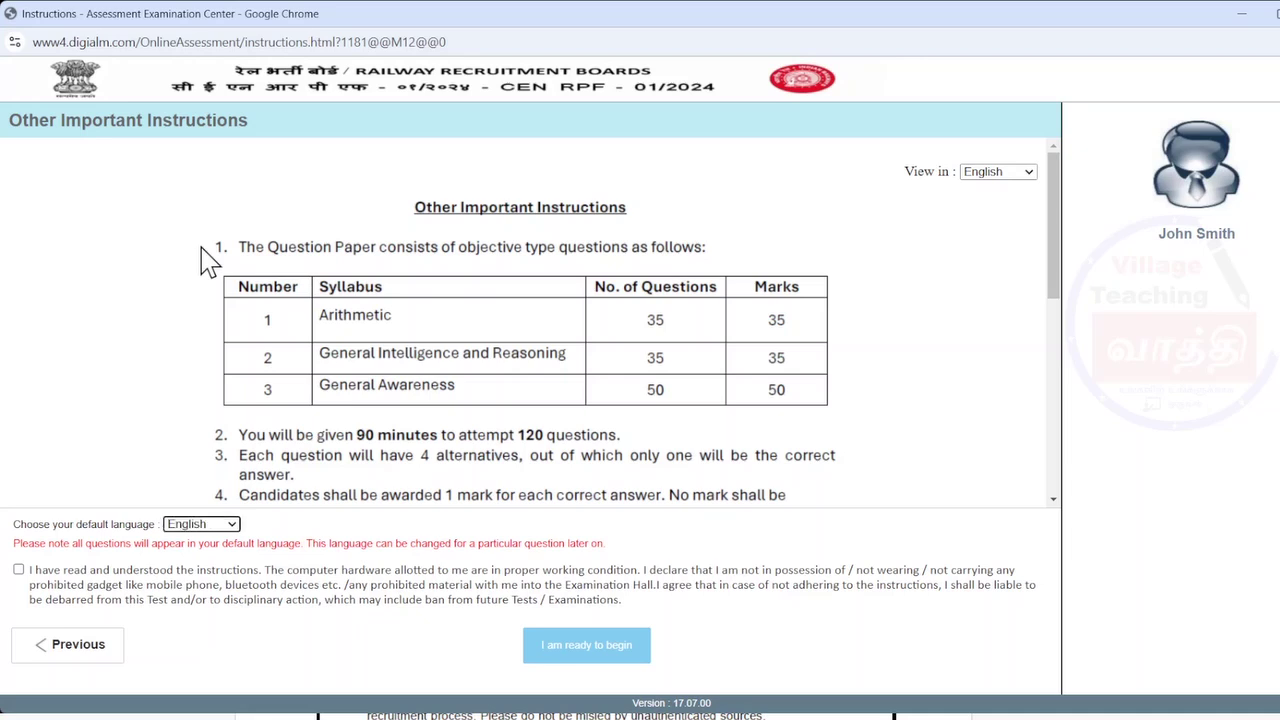
pyautogui.click(24, 582)
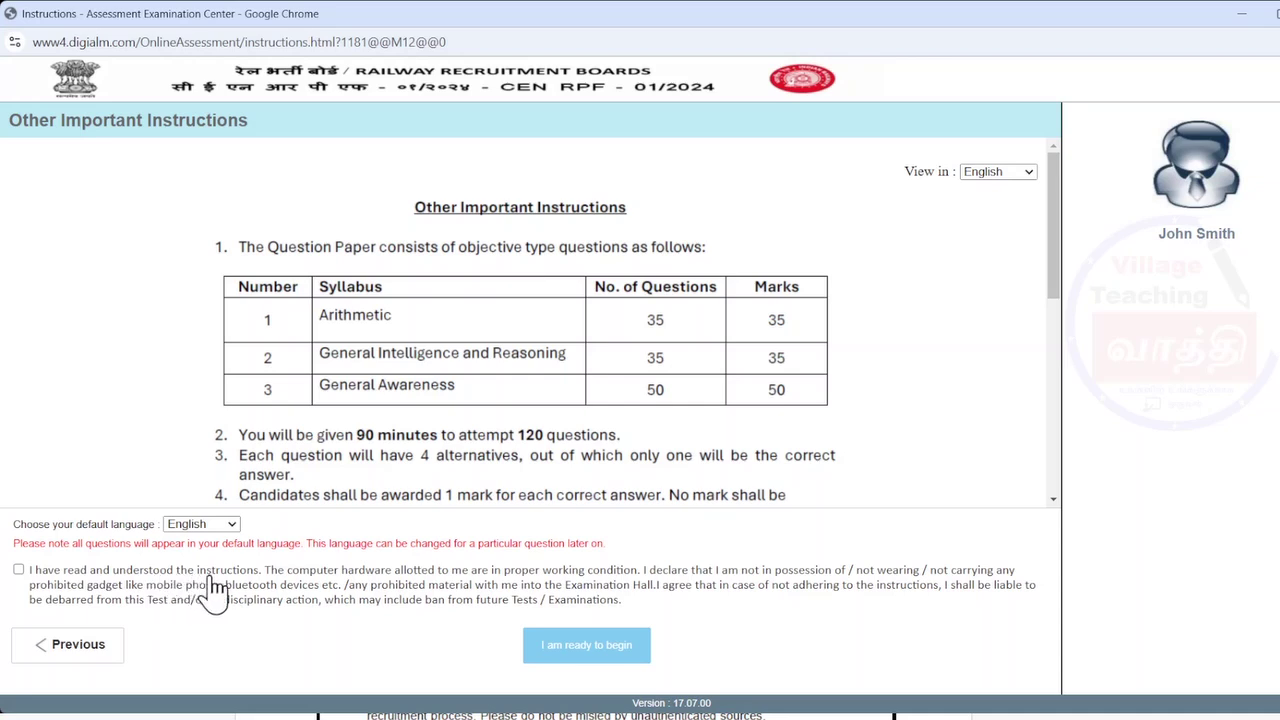
pyautogui.click(270, 588)
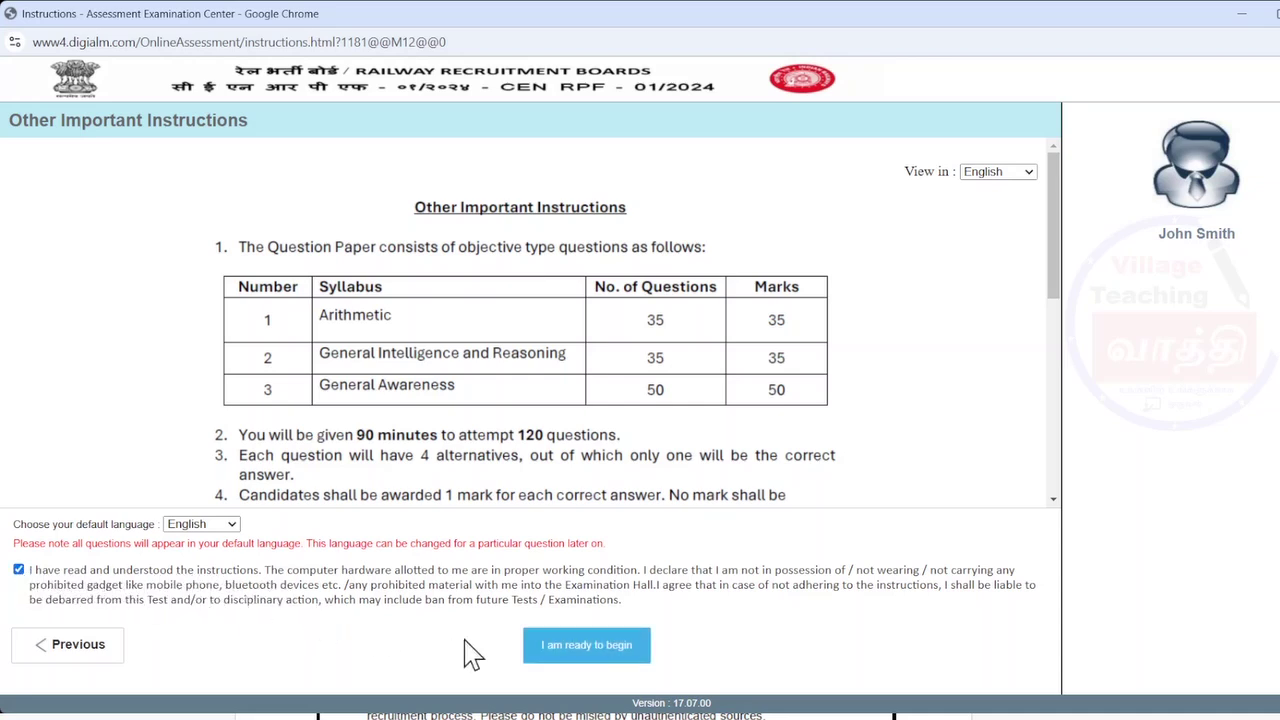
pyautogui.click(592, 652)
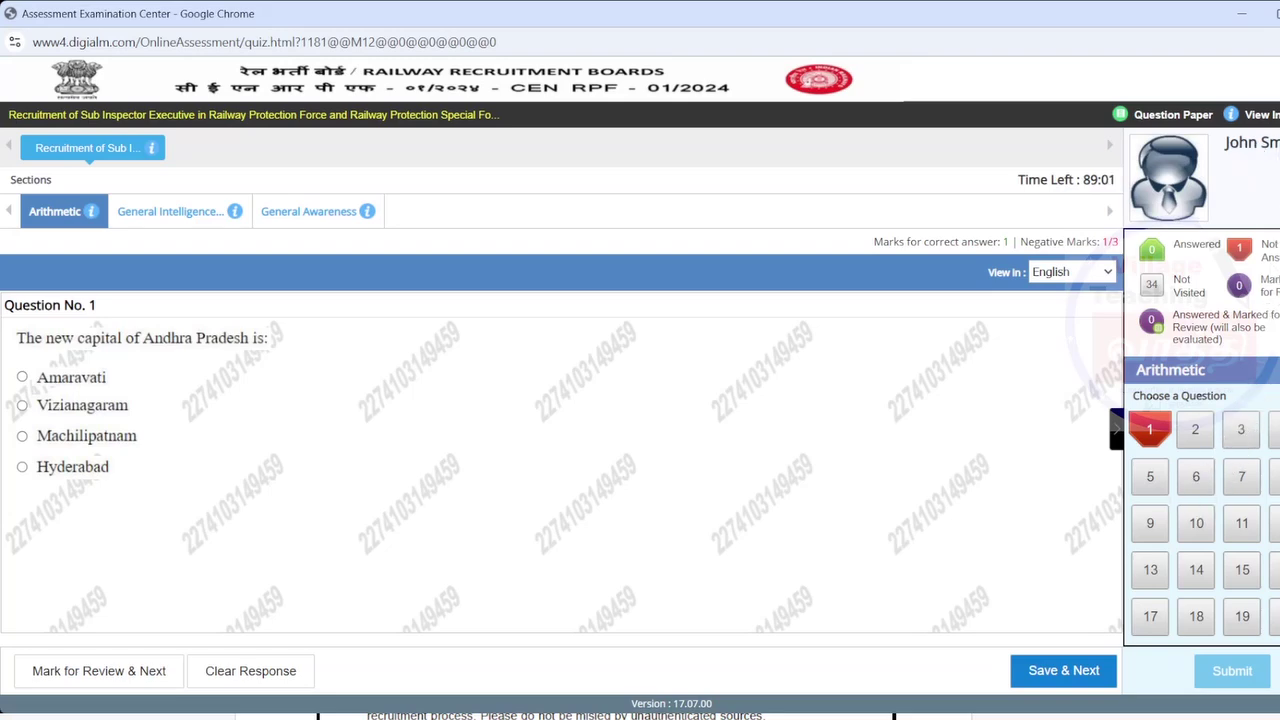
# Step: Examine the Arithmetic question palette and the opening questions of General Intelligence and General Awareness, returning to Arithmetic
pyautogui.scroll(-4, 1200, 525)
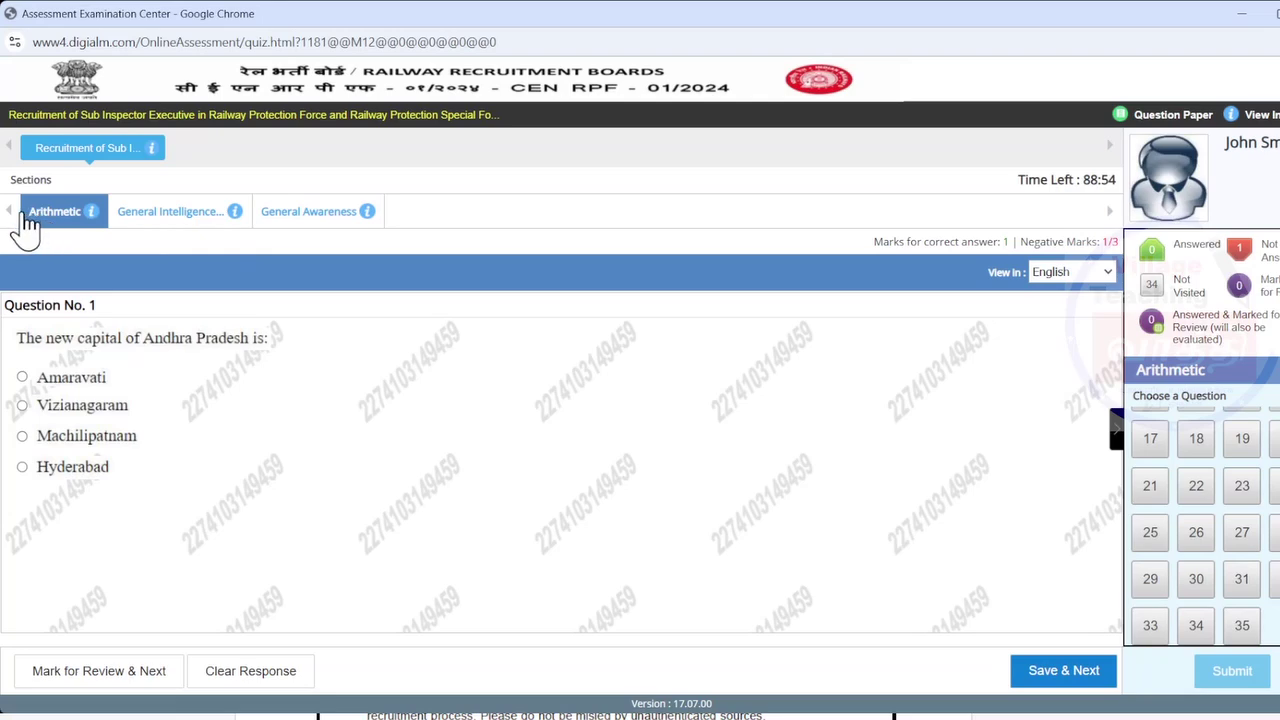
pyautogui.click(160, 213)
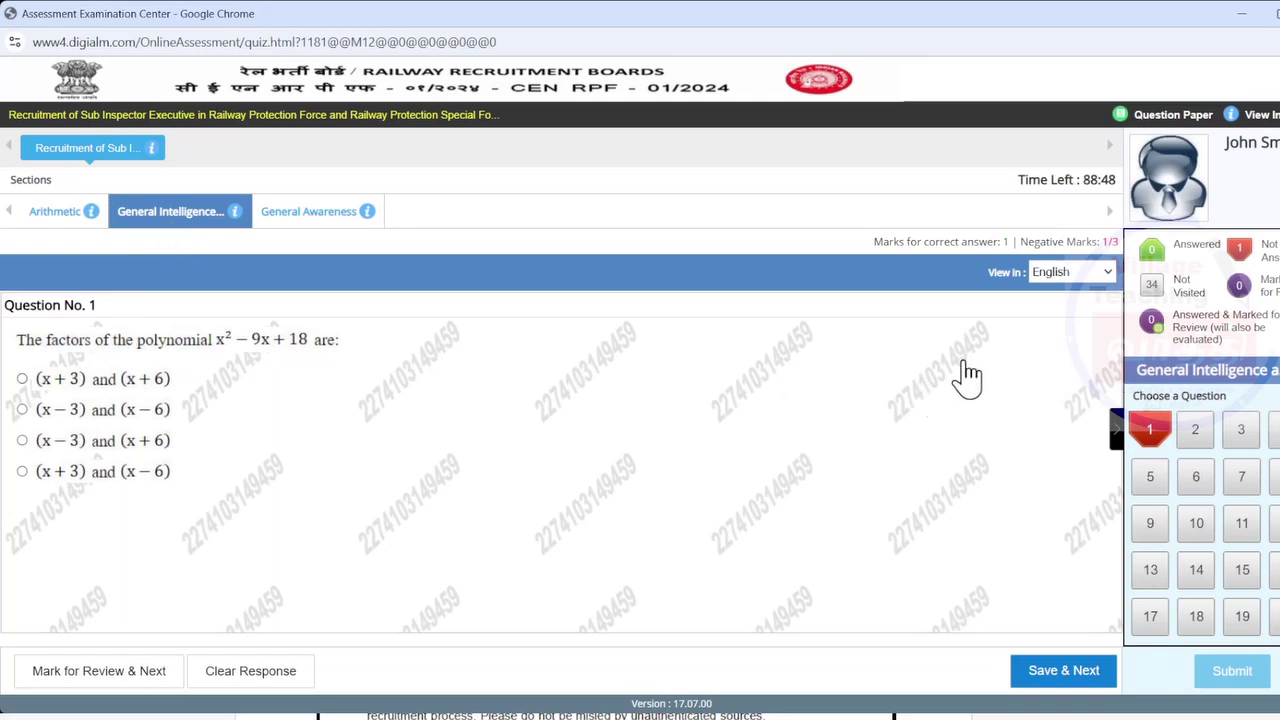
pyautogui.click(317, 224)
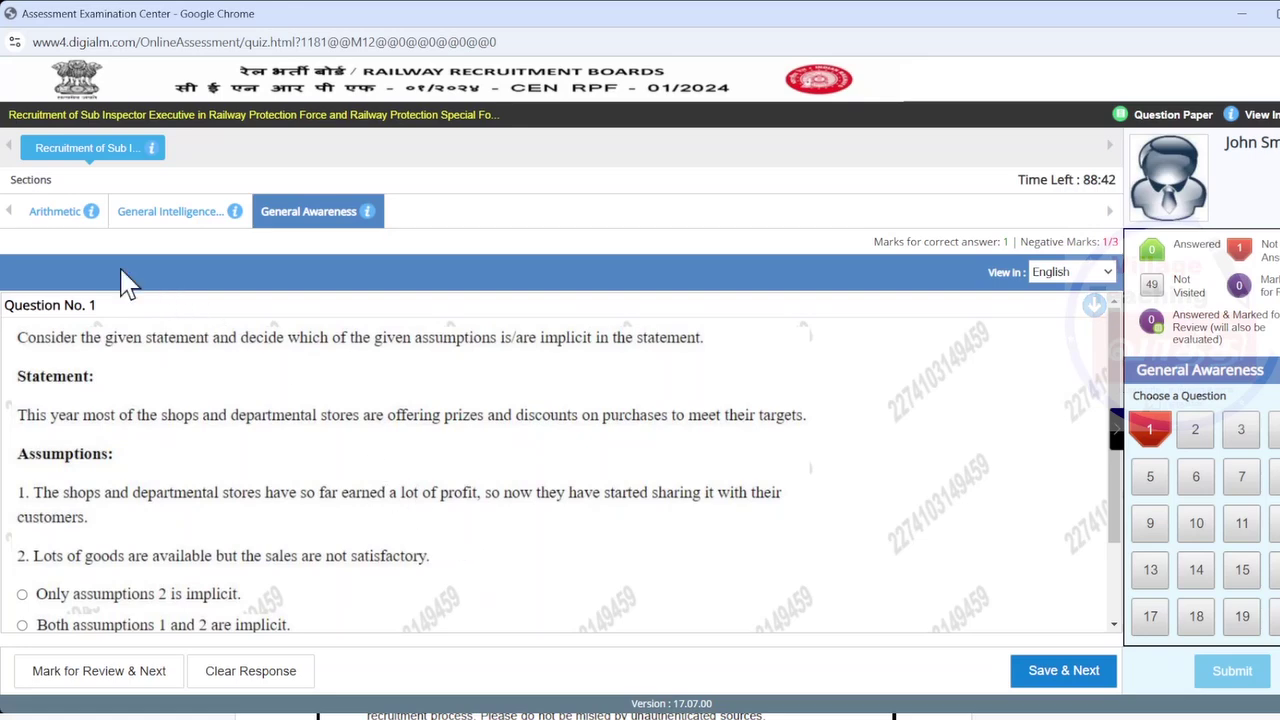
pyautogui.click(43, 218)
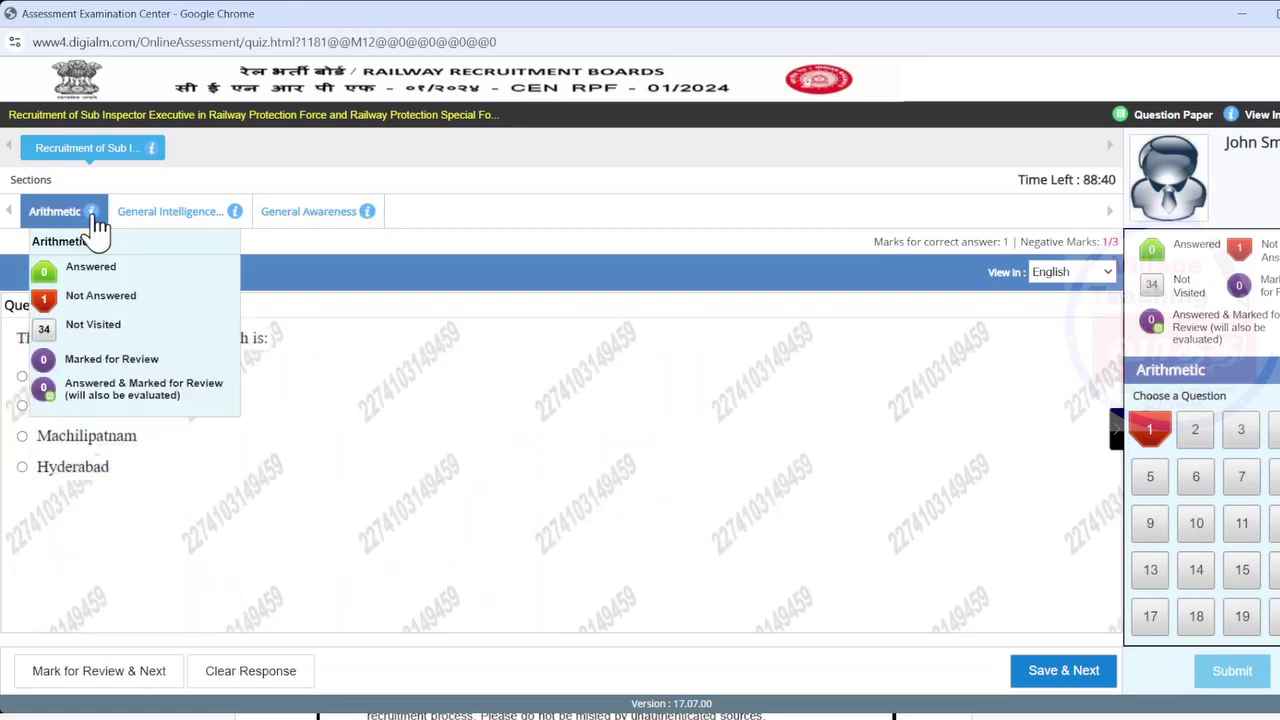
pyautogui.click(142, 220)
pyautogui.click(286, 230)
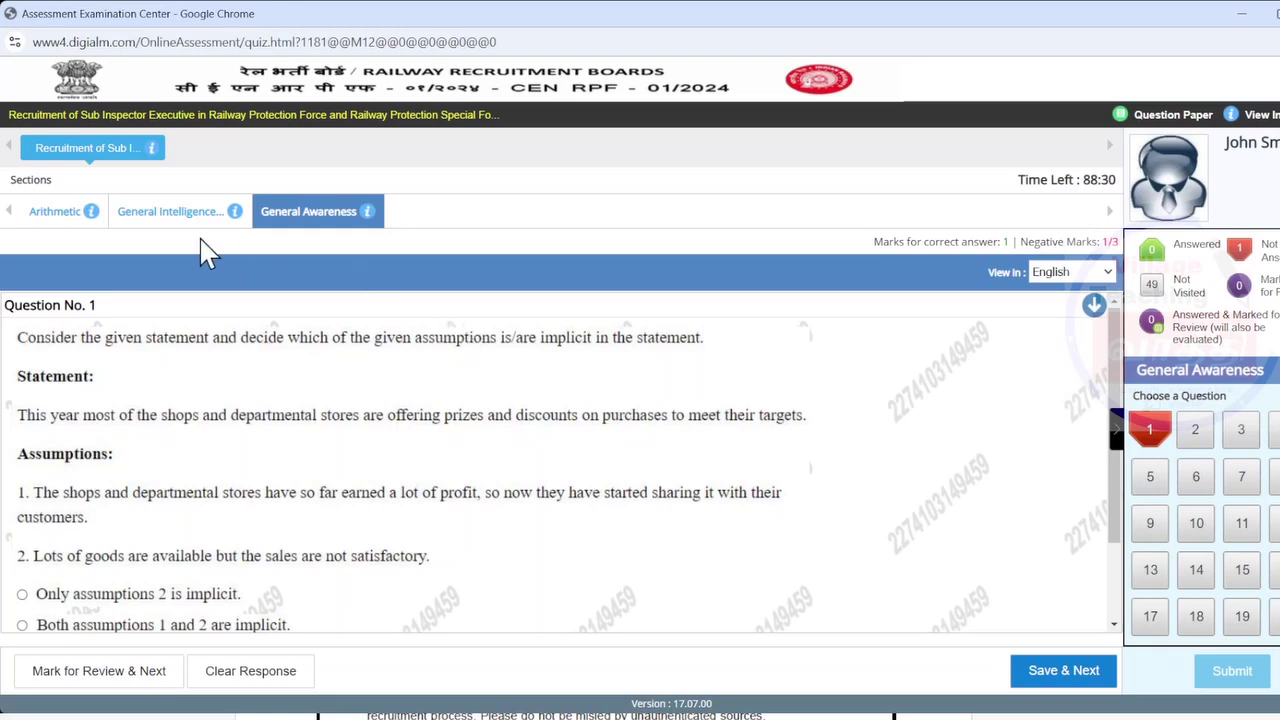
pyautogui.click(56, 215)
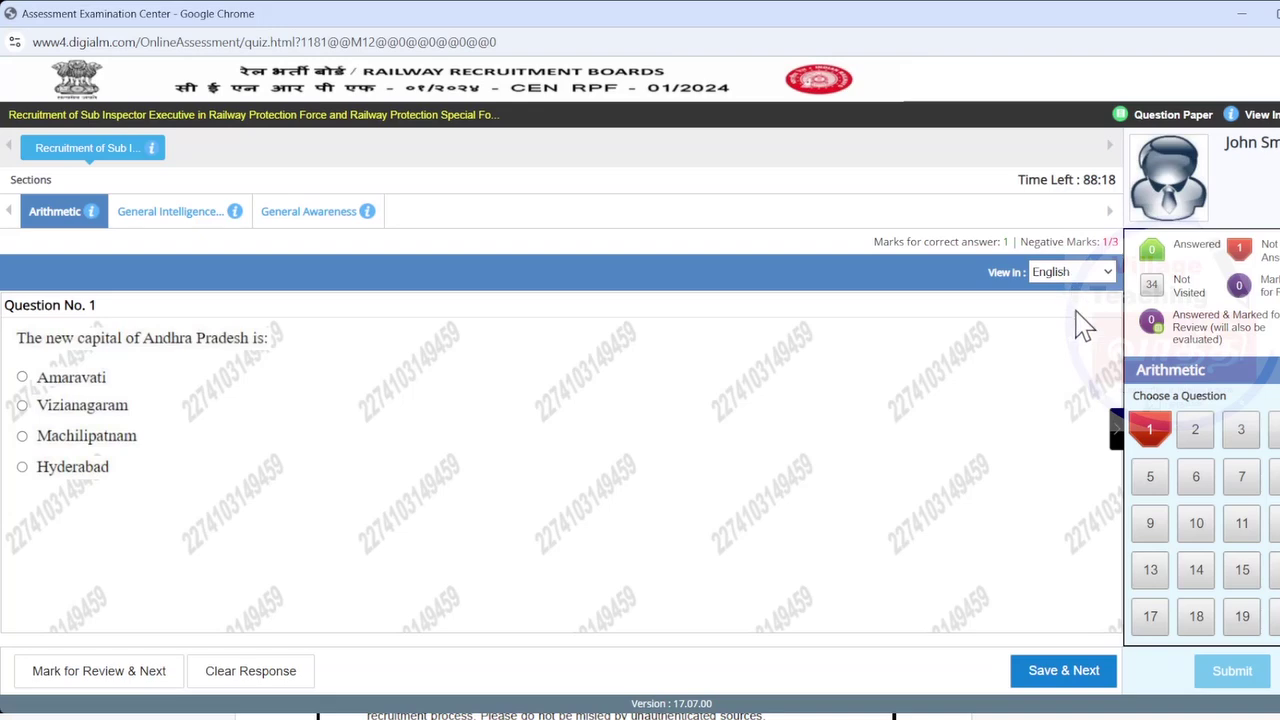
# Step: Show Arithmetic question 1 in Tamil, and answer and save questions 1 and 2 with the first option of each
pyautogui.click(1072, 377)
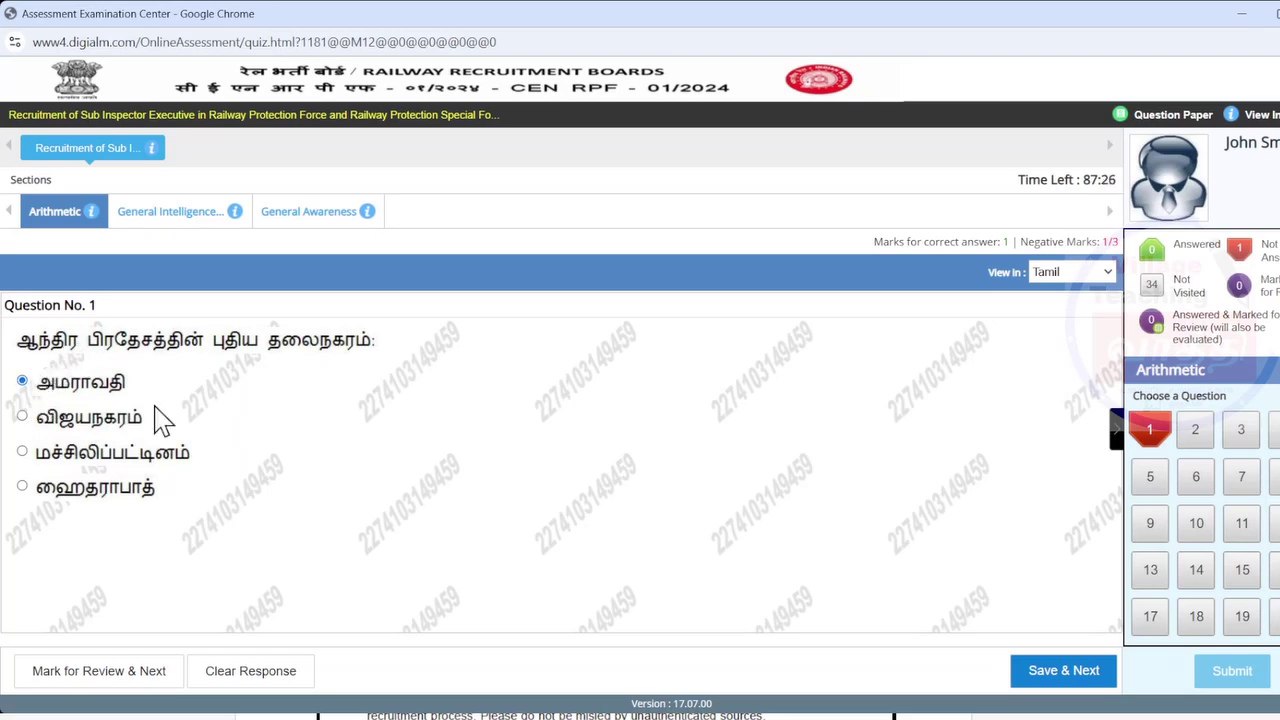
pyautogui.click(1058, 686)
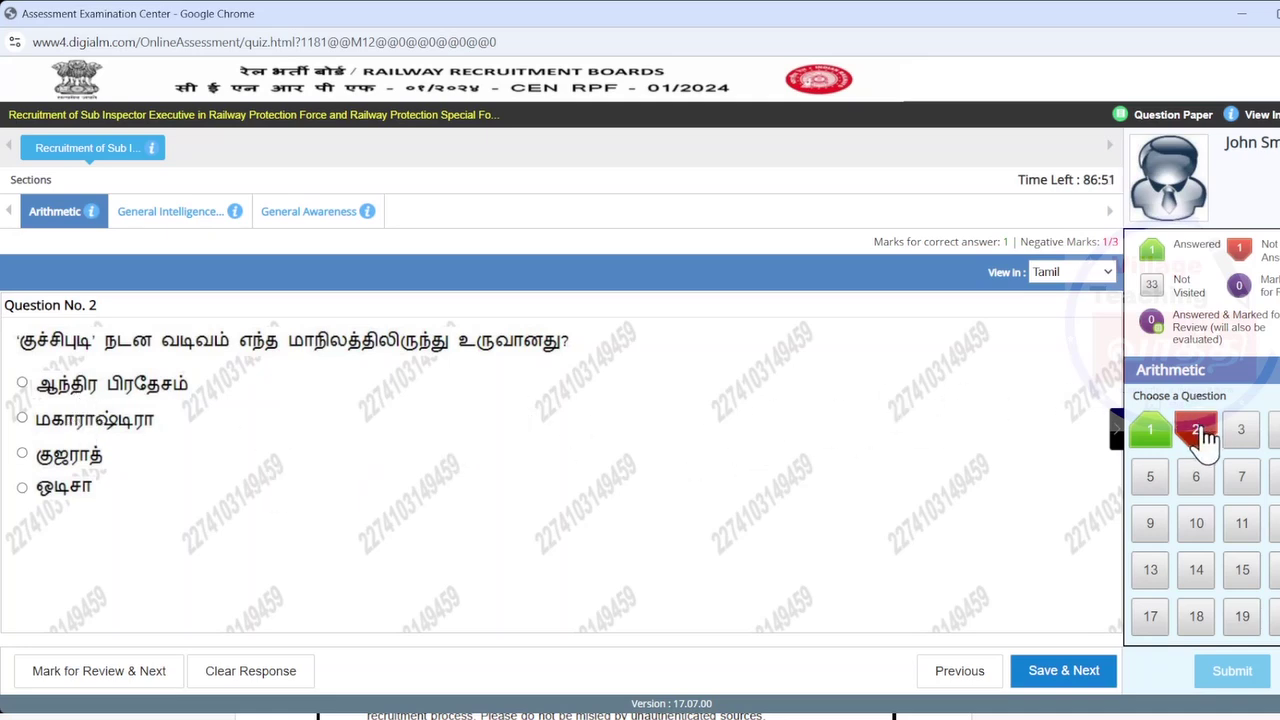
pyautogui.click(22, 384)
pyautogui.click(1057, 680)
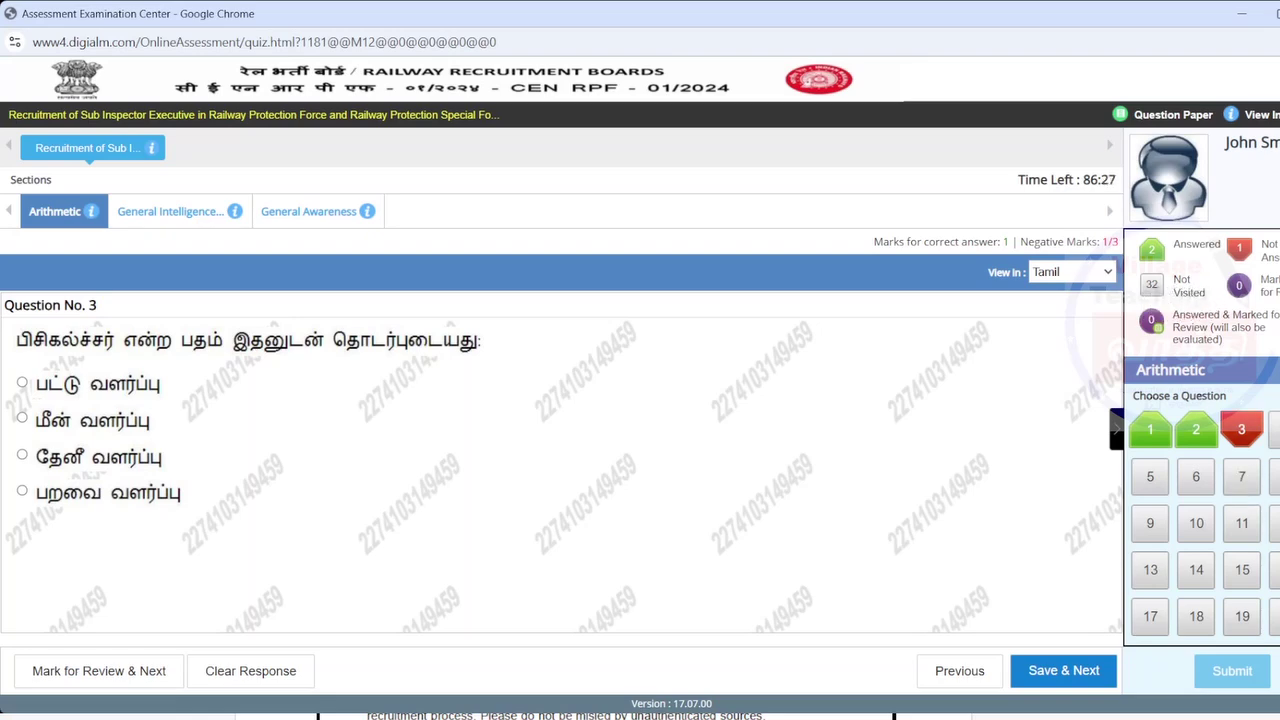
# Step: Skip Arithmetic questions 3 and 4, and mark questions 5 and 6 for review without choosing an answer
pyautogui.scroll(-3, 1205, 526)
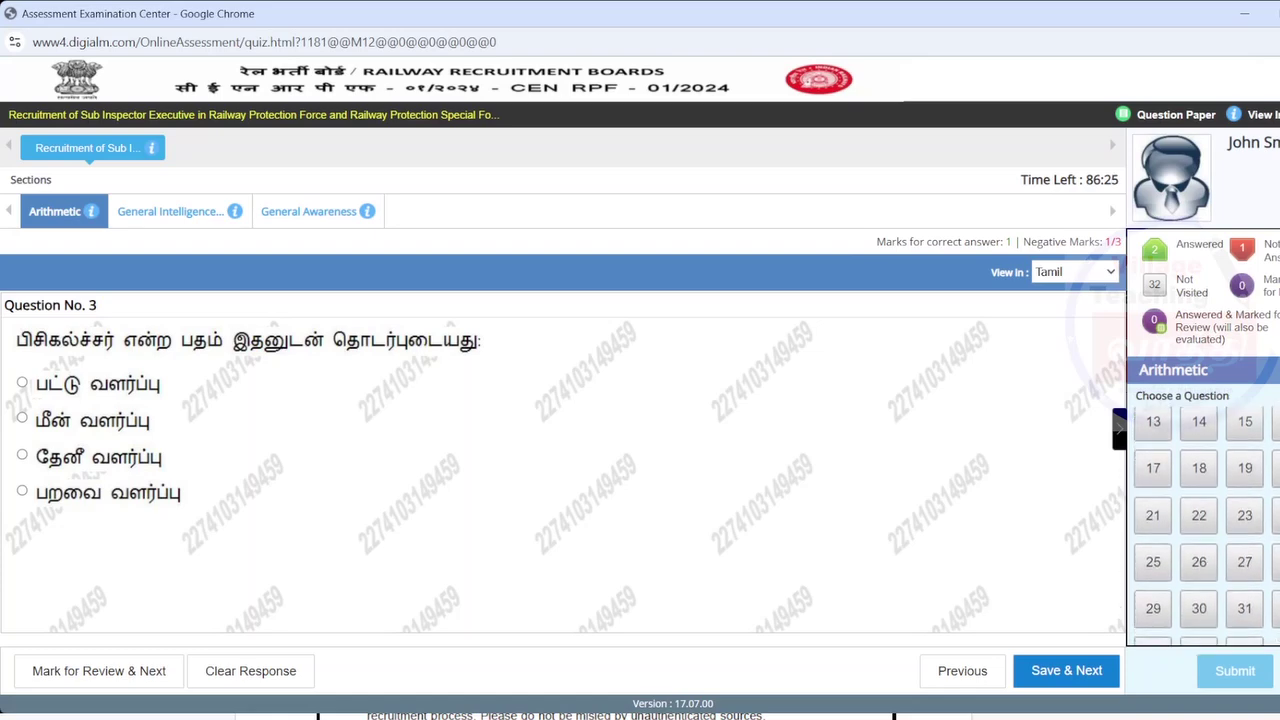
pyautogui.scroll(3, 1205, 526)
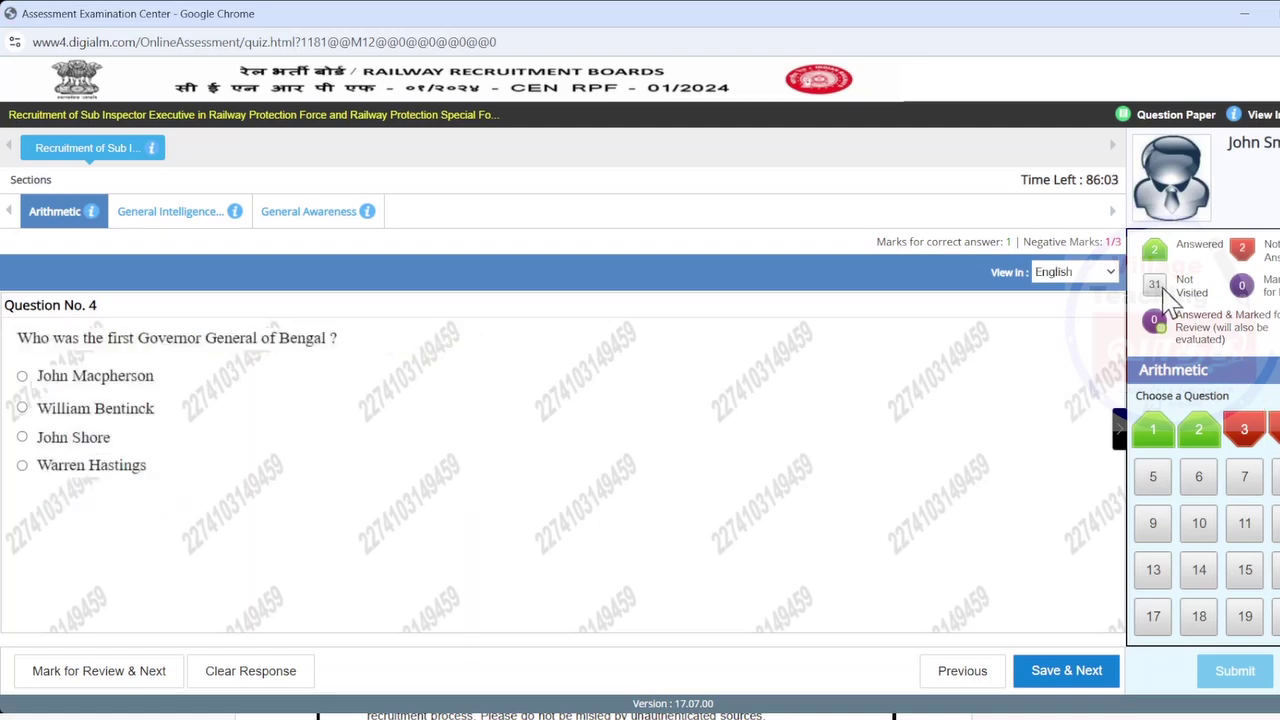
pyautogui.click(1152, 482)
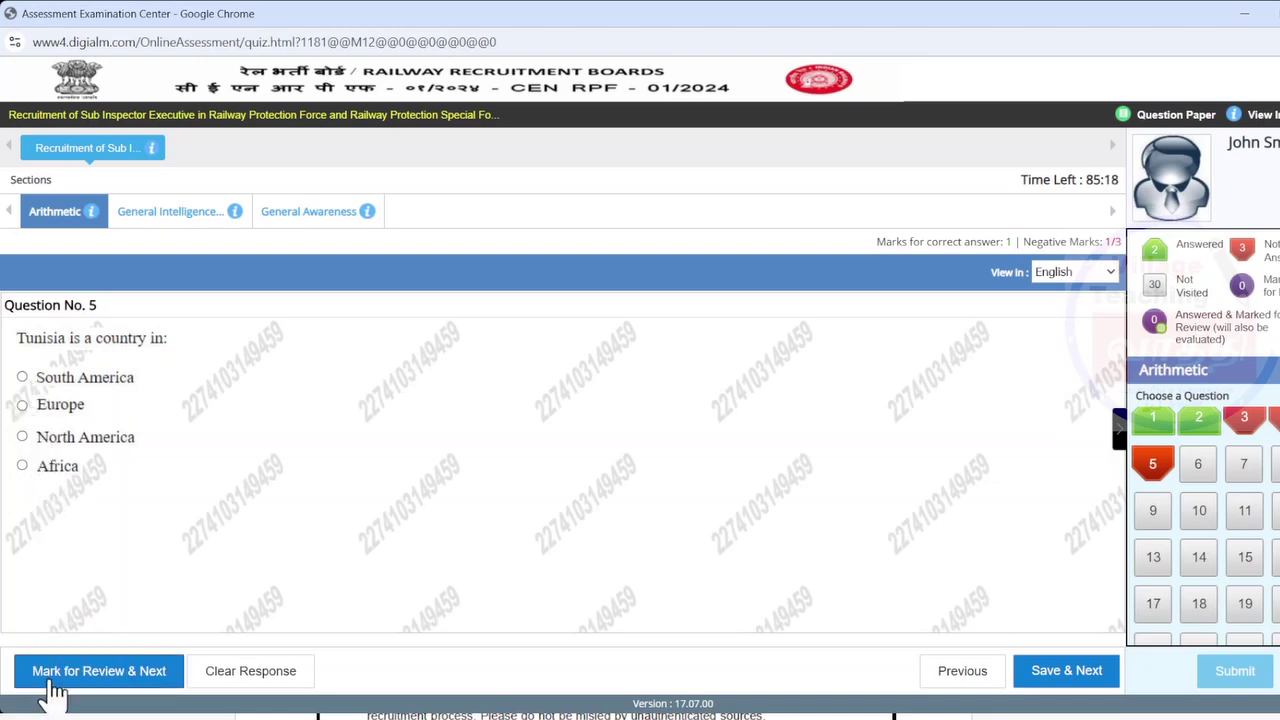
pyautogui.click(116, 688)
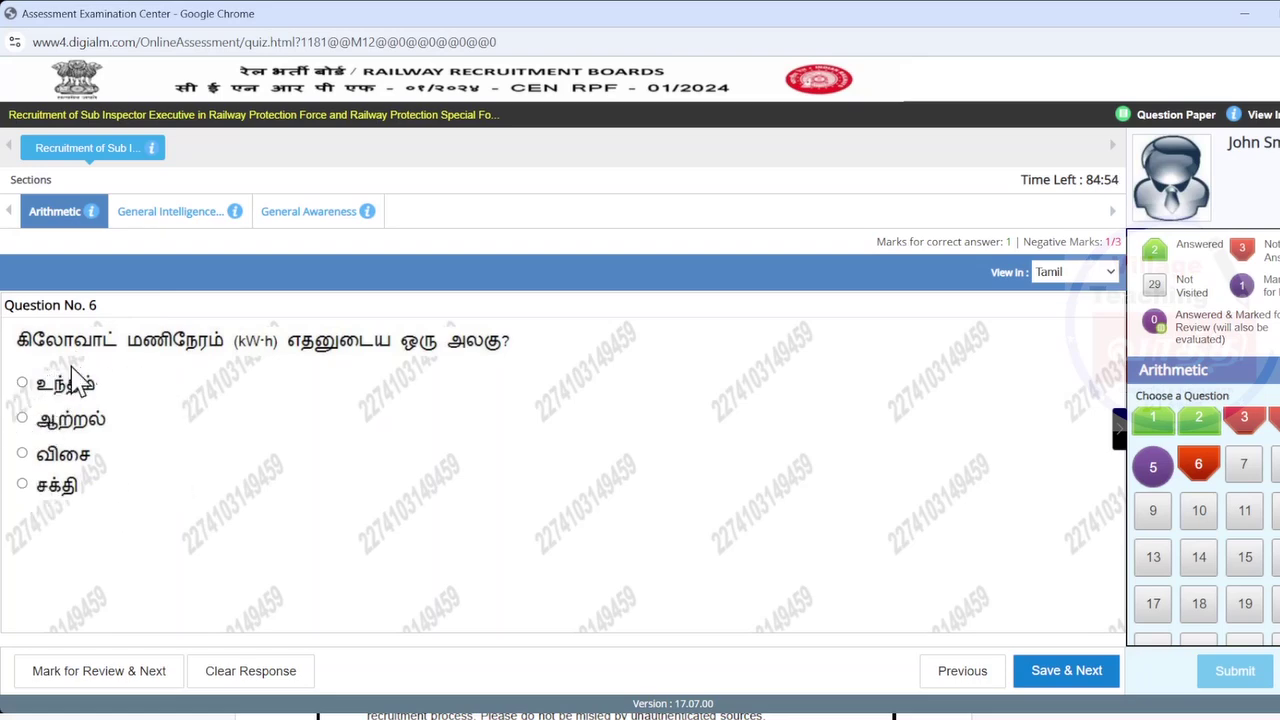
pyautogui.click(83, 688)
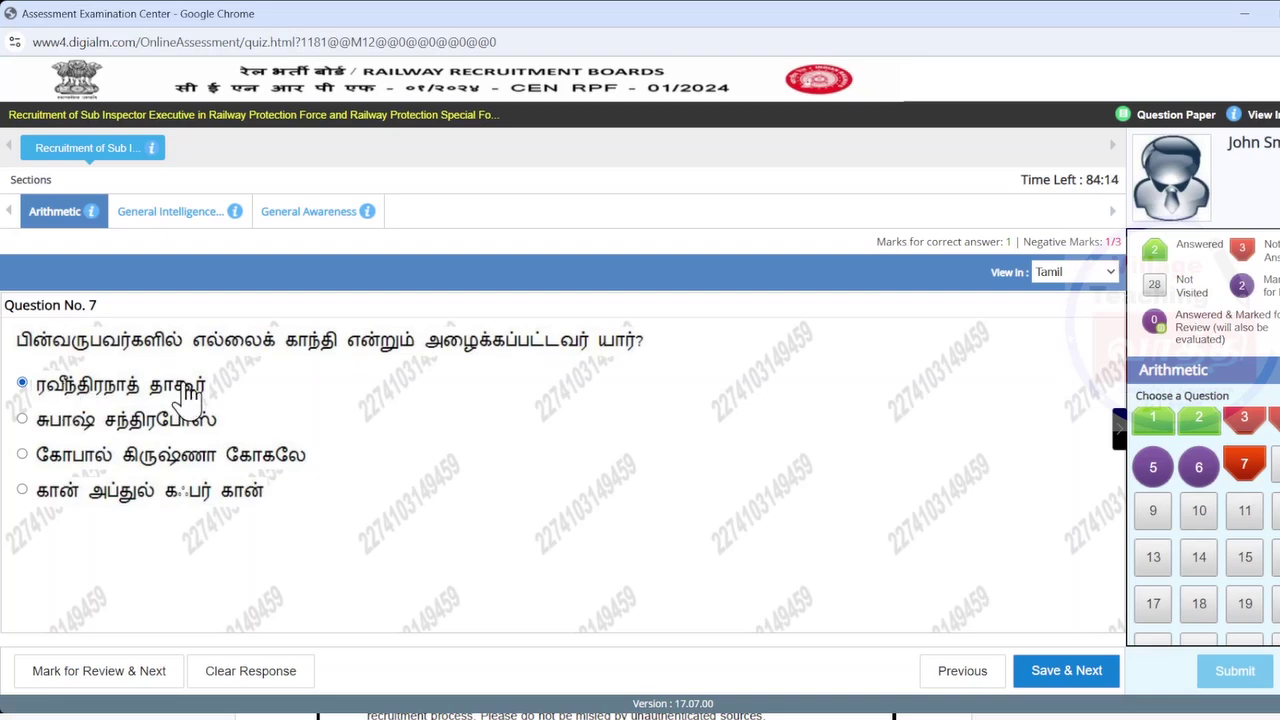
# Step: Mark Arithmetic questions 7 and 8 for review with the first option selected as the answer to each
pyautogui.click(80, 680)
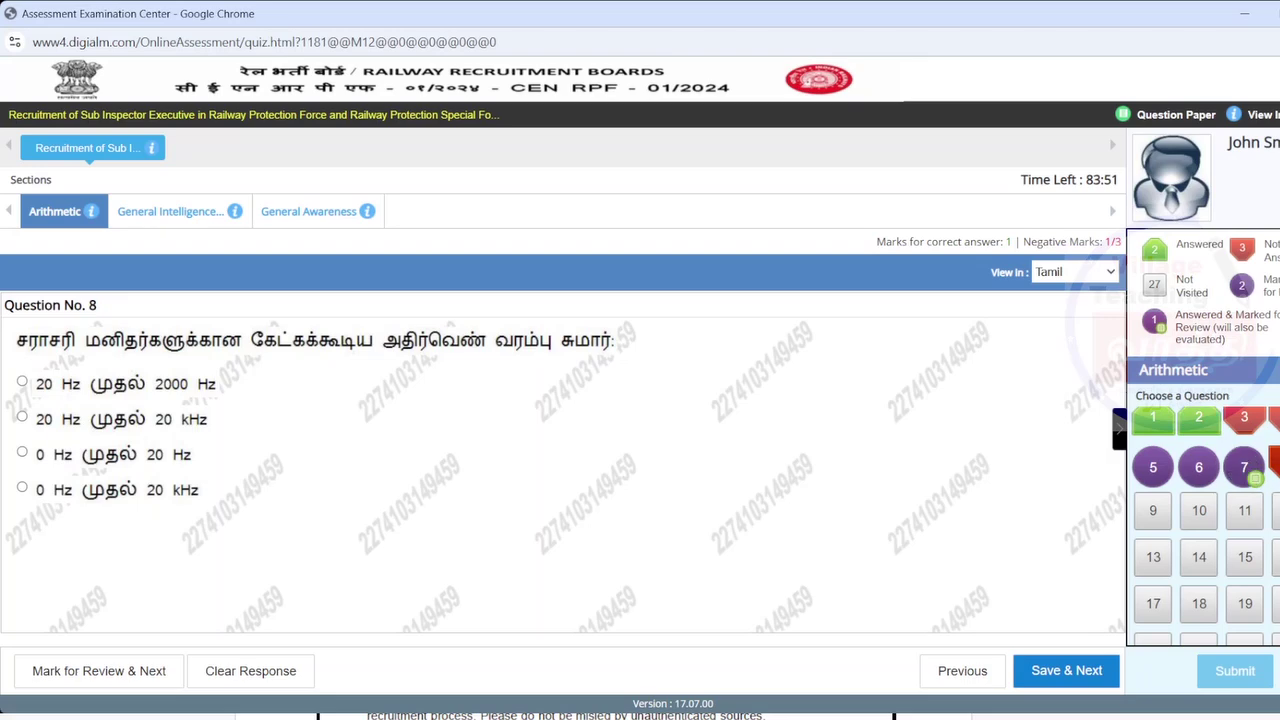
pyautogui.click(21, 384)
pyautogui.click(84, 683)
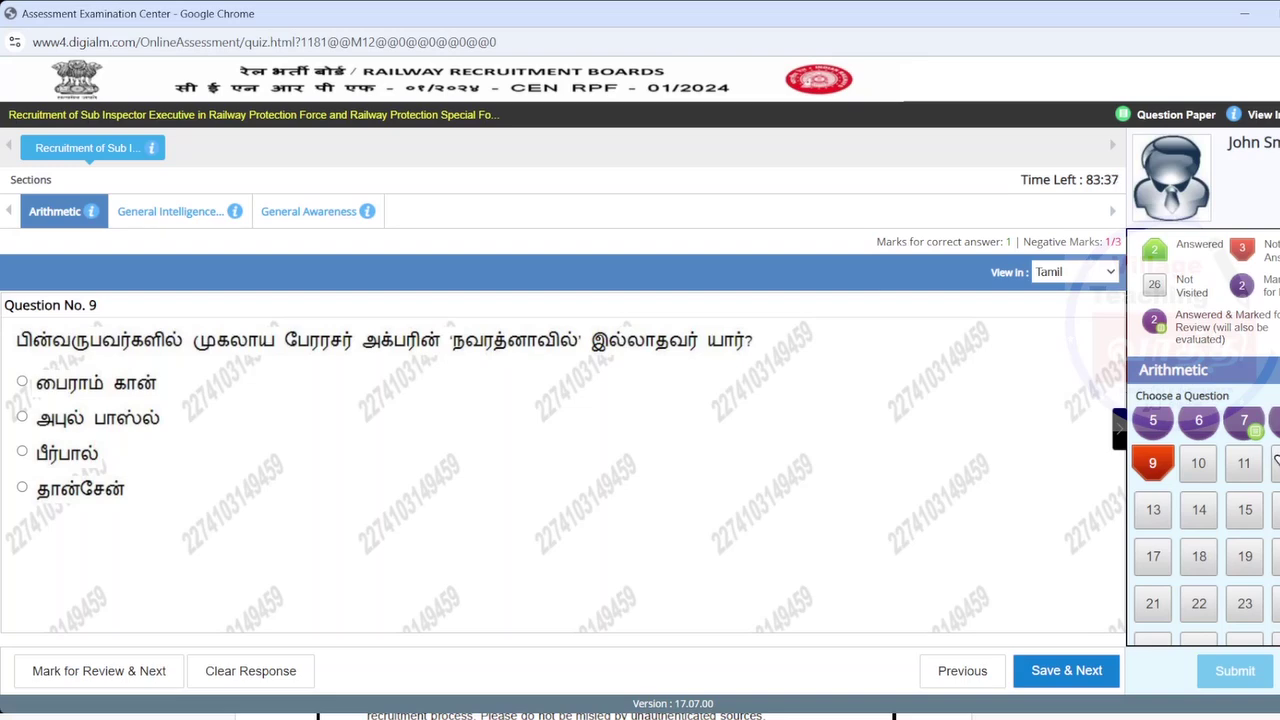
# Step: Check the question statuses in the Arithmetic palette and reopen question 5
pyautogui.scroll(1, 1275, 465)
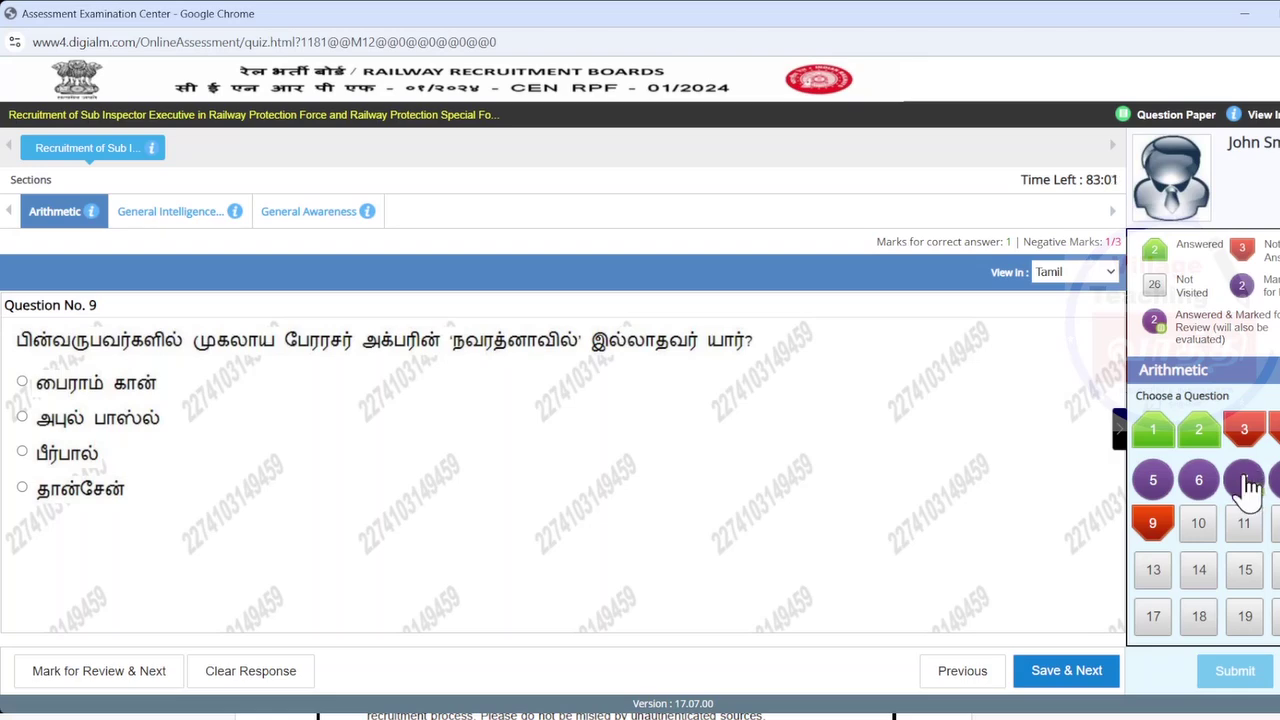
pyautogui.click(1153, 482)
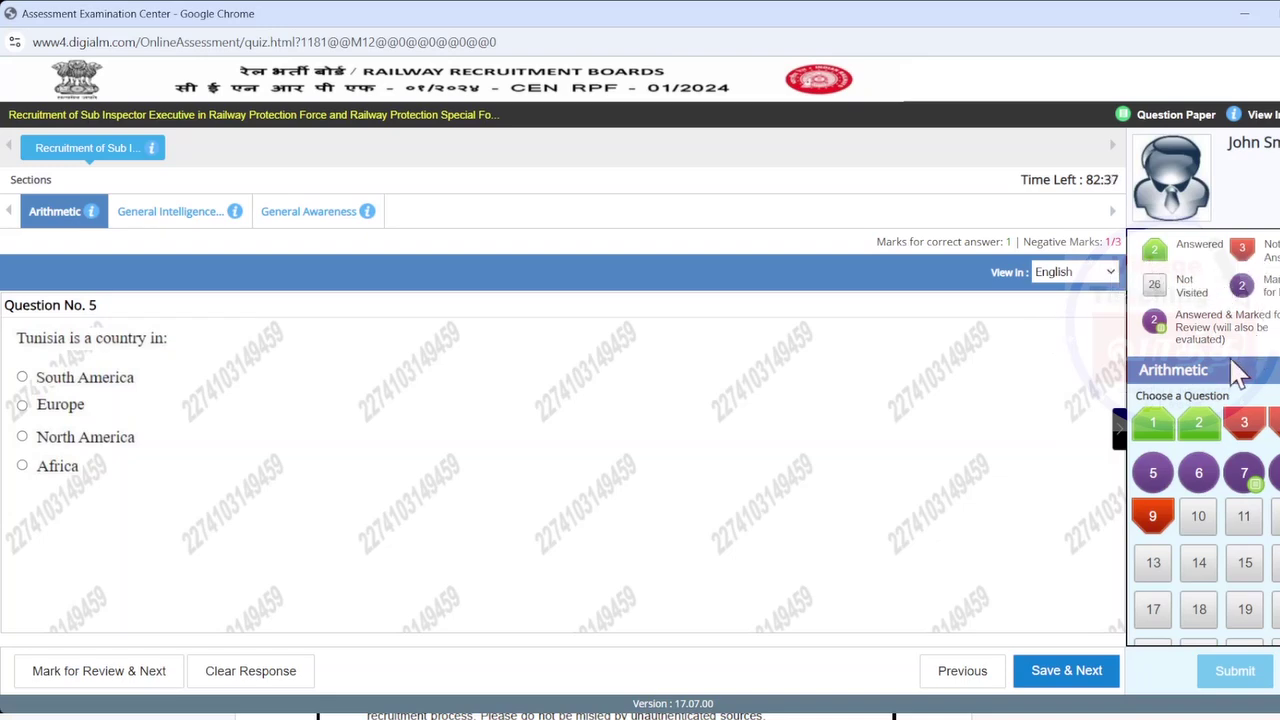
pyautogui.scroll(1, 1225, 470)
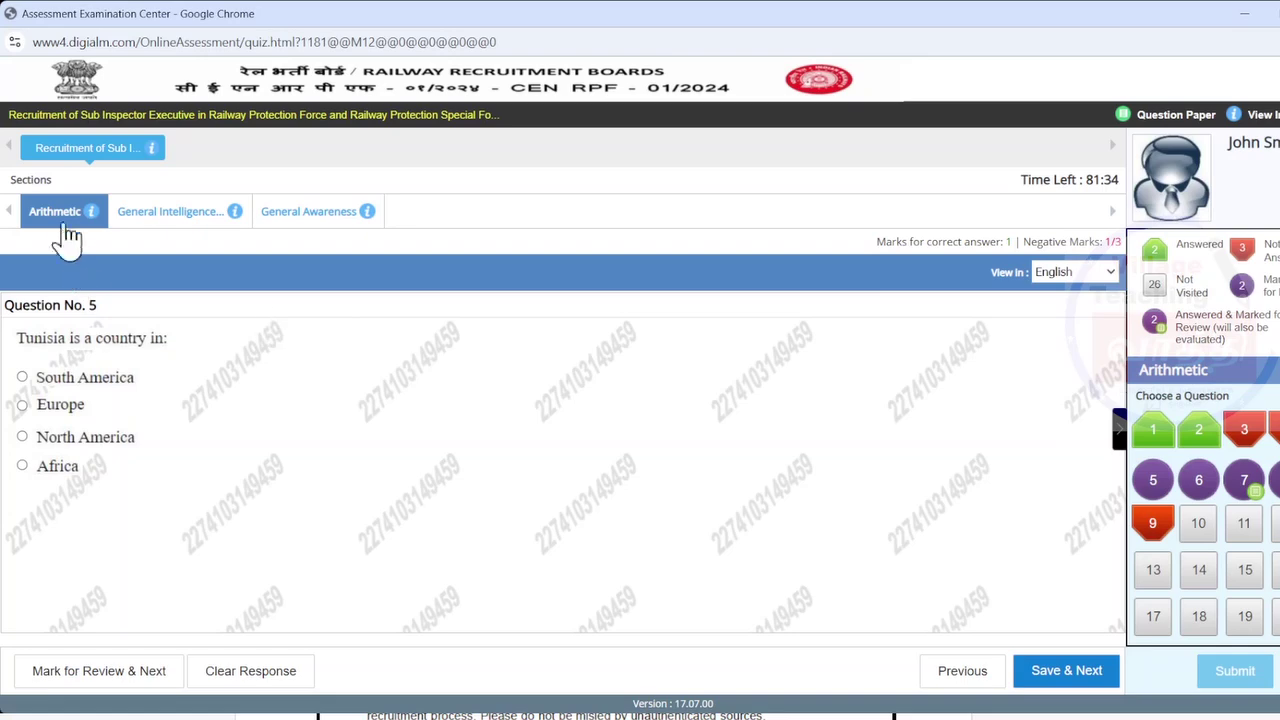
# Step: View the General Intelligence section, and switch the first General Awareness question to Tamil
pyautogui.click(165, 214)
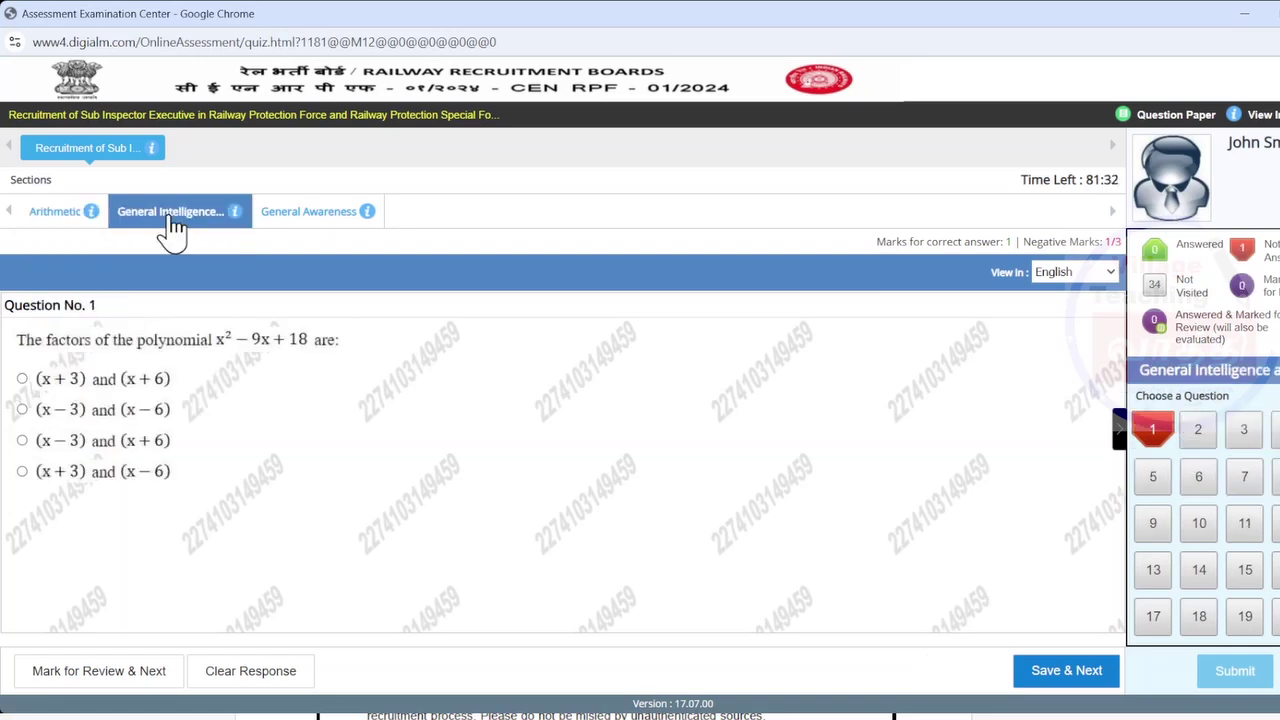
pyautogui.click(316, 222)
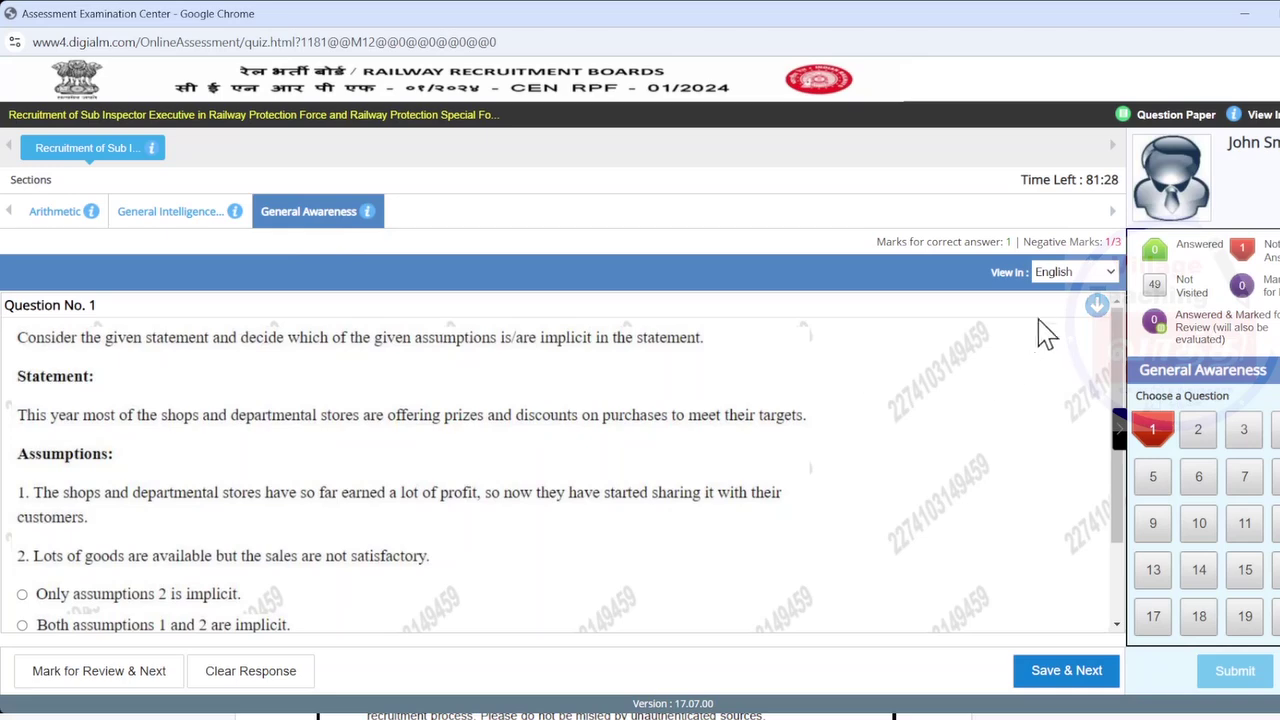
pyautogui.click(1070, 272)
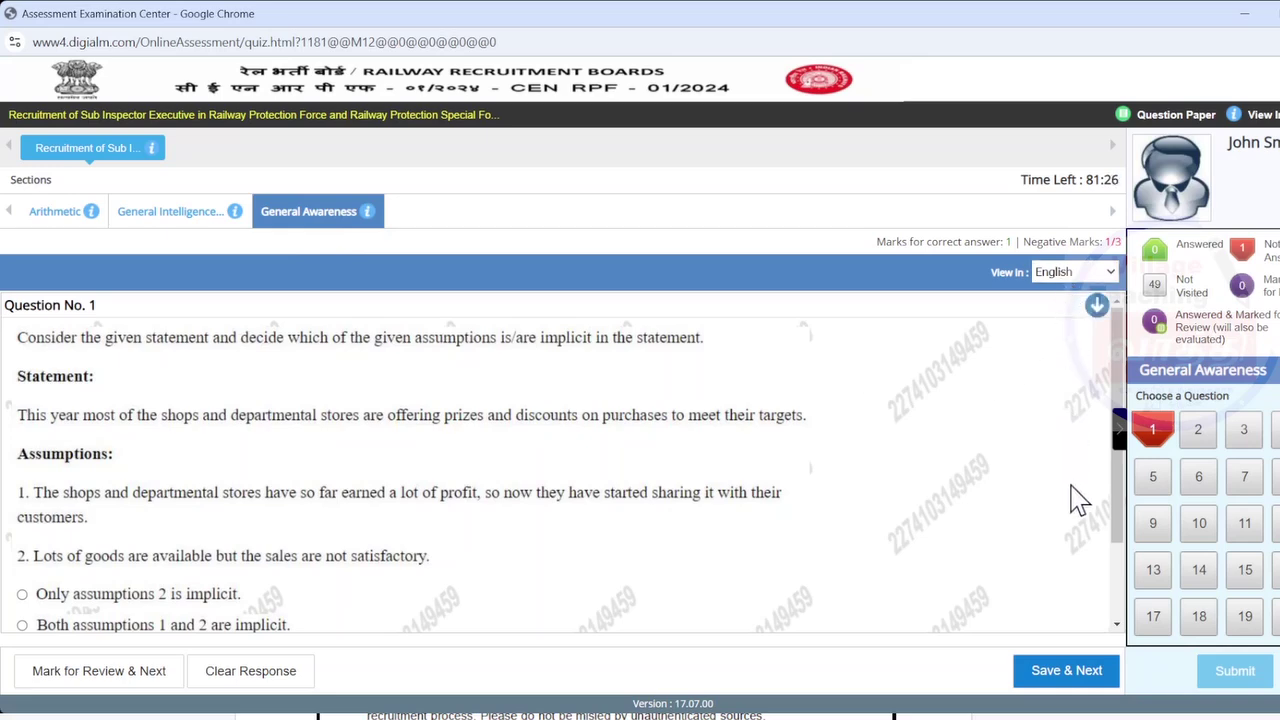
pyautogui.click(1052, 385)
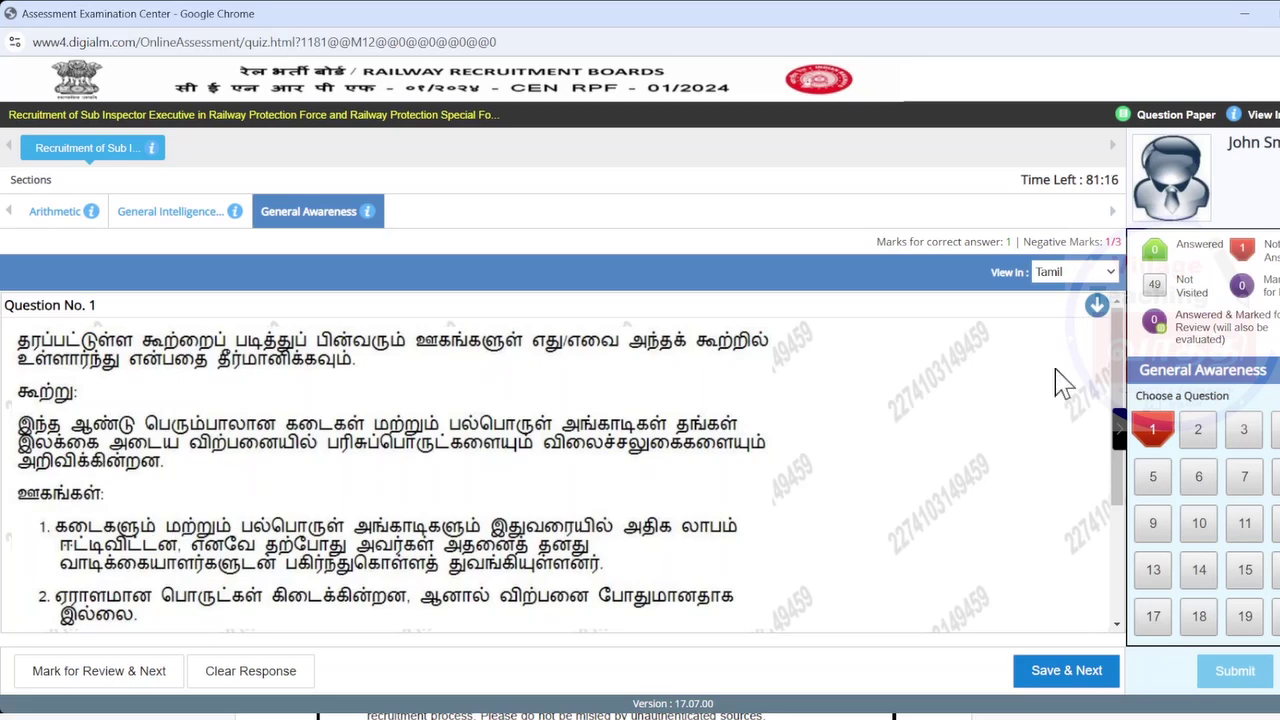
# Step: Return to Arithmetic question 5, clear the Europe response, and try South America before clearing that response too
pyautogui.click(56, 218)
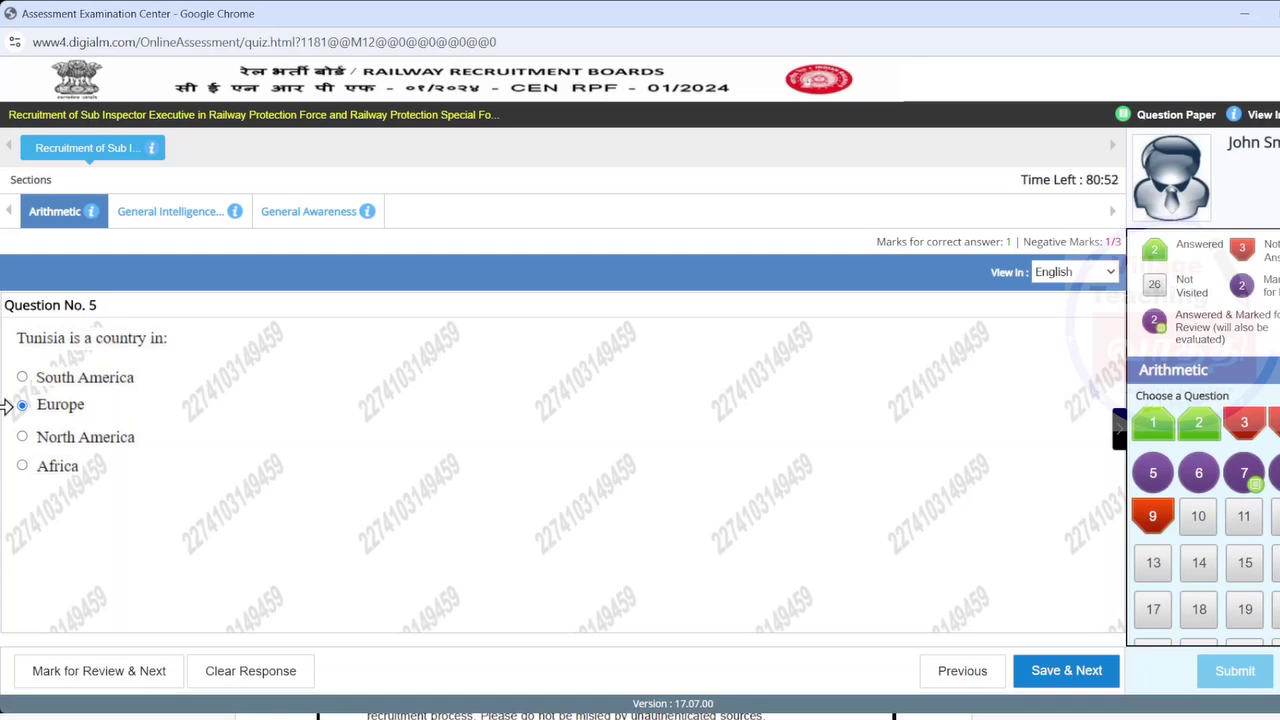
pyautogui.click(253, 673)
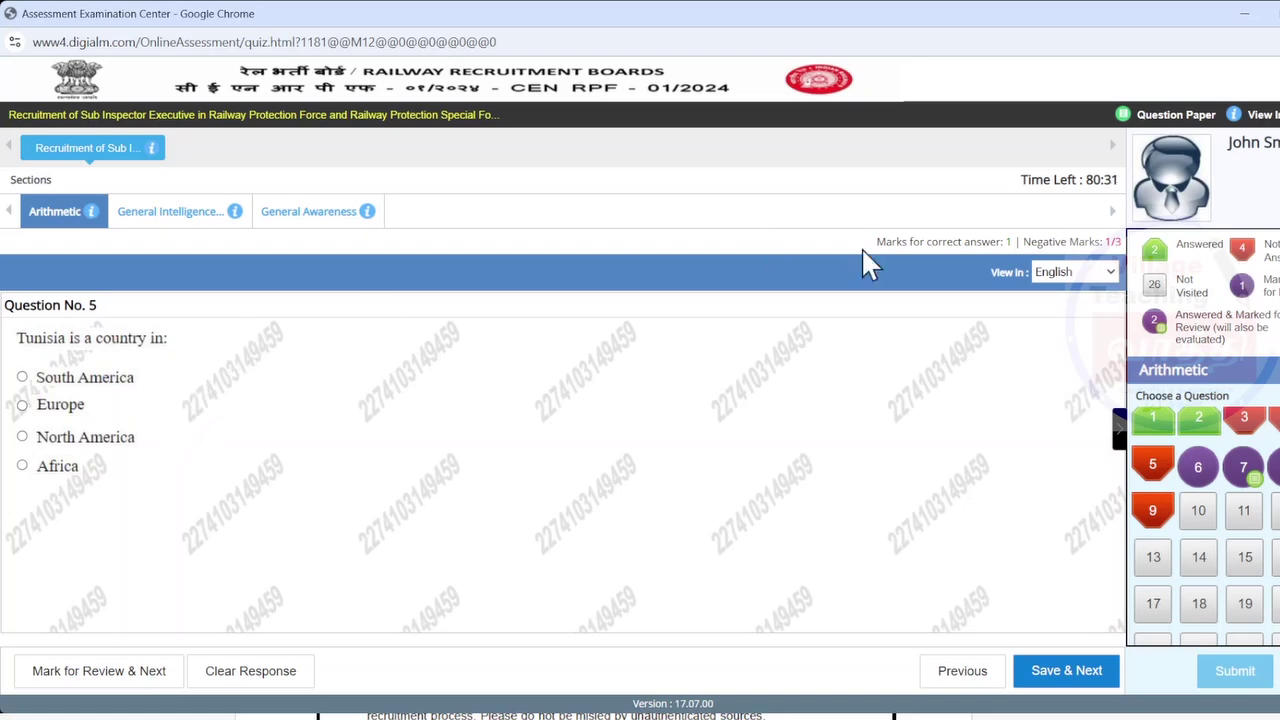
pyautogui.click(22, 378)
pyautogui.click(266, 674)
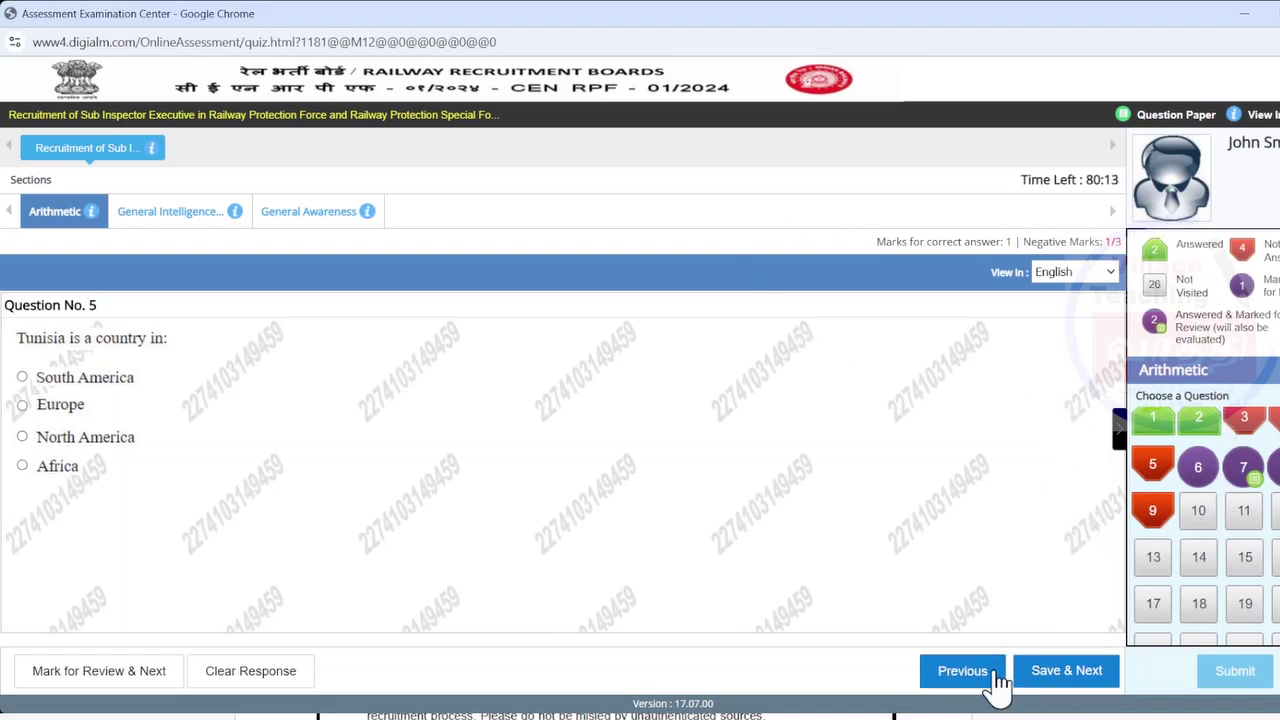
# Step: Go back to Arithmetic question 4 and advance to question 5 without answering
pyautogui.click(965, 680)
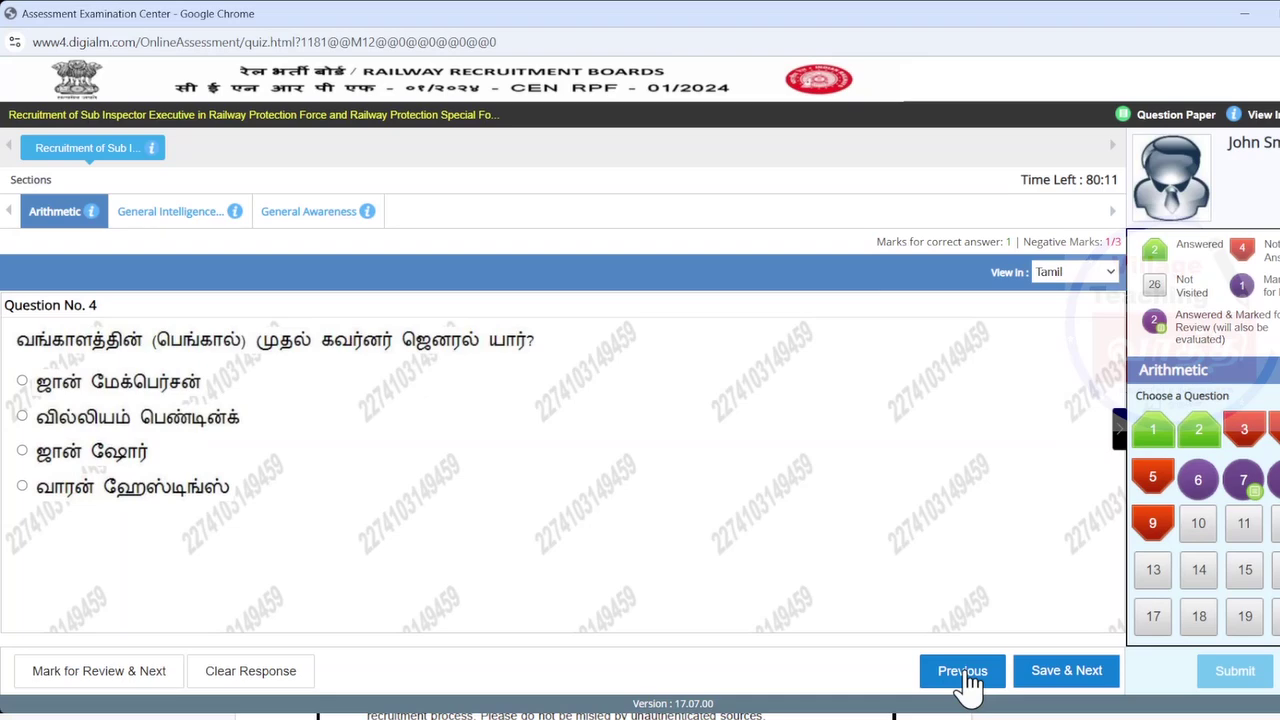
pyautogui.click(1046, 684)
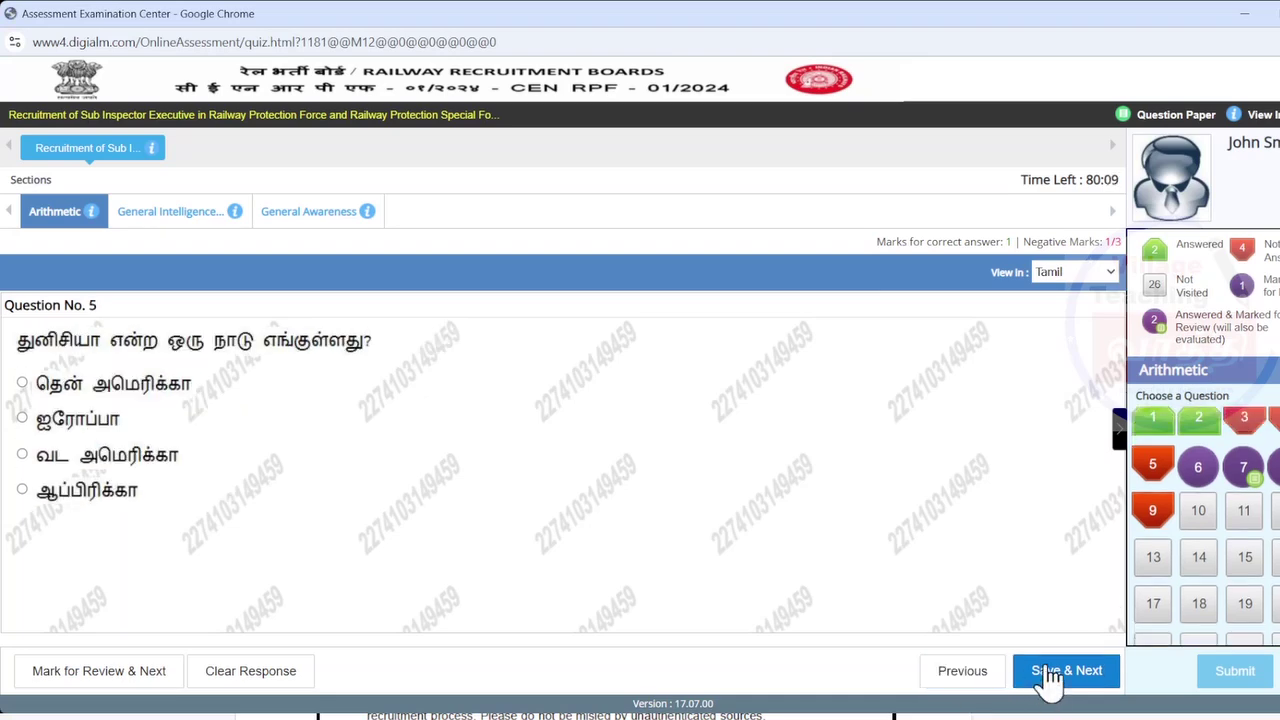